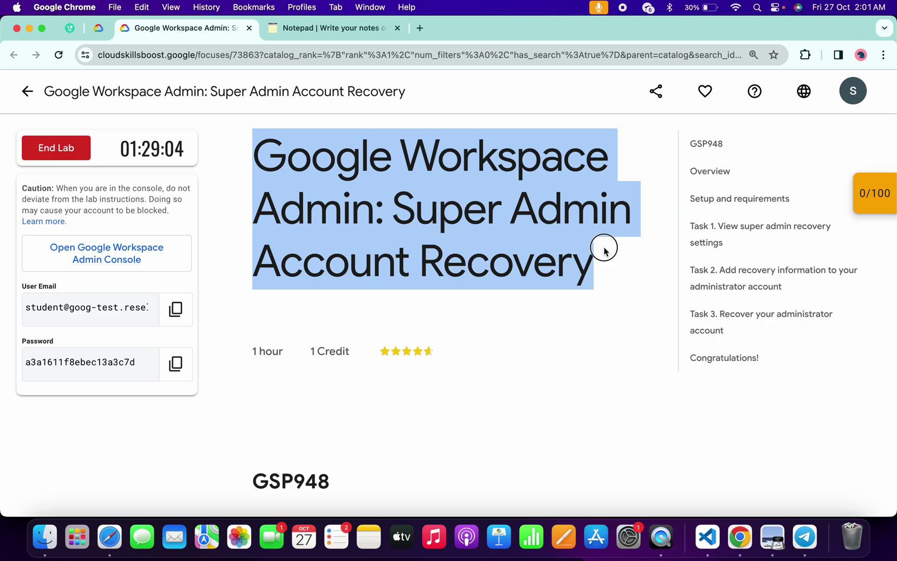
# Step: Start verifying the lab domain from Domains and continue past the welcome dialog to setup
pyautogui.hotkey('ctrl', 'Right')
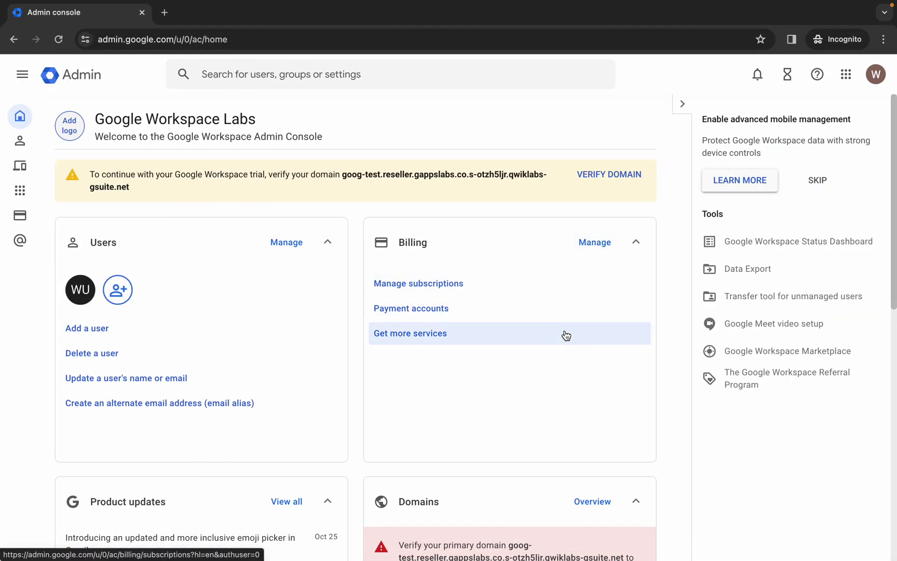
pyautogui.scroll(-3, 565, 335)
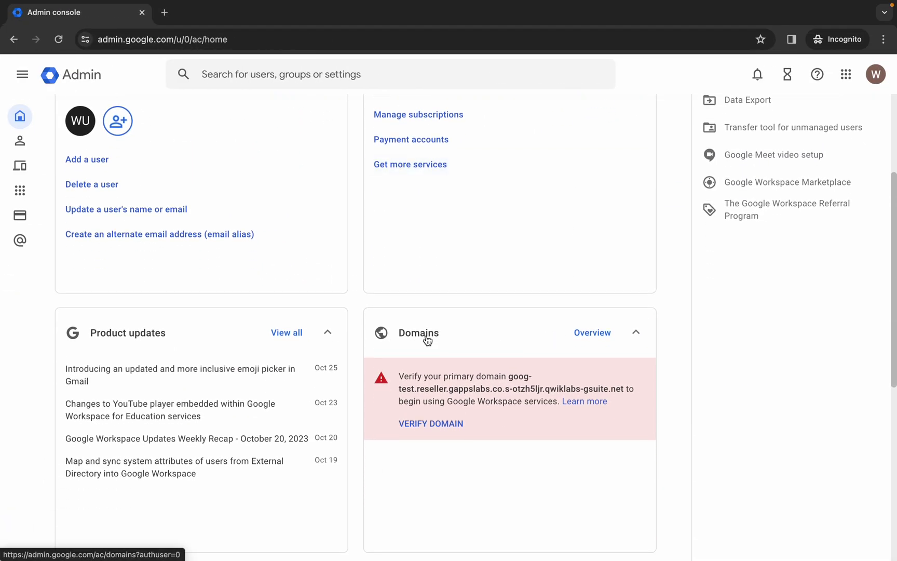
pyautogui.click(435, 425)
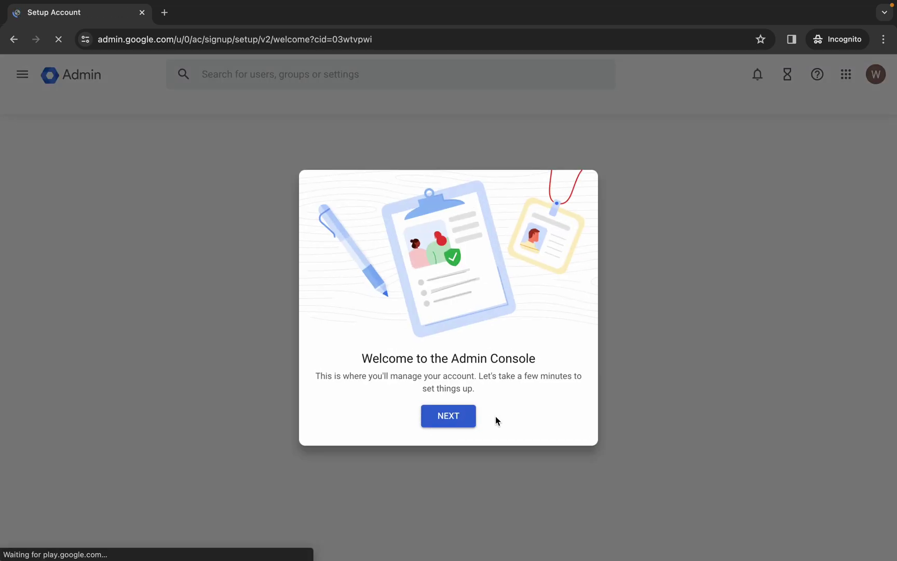
pyautogui.click(456, 419)
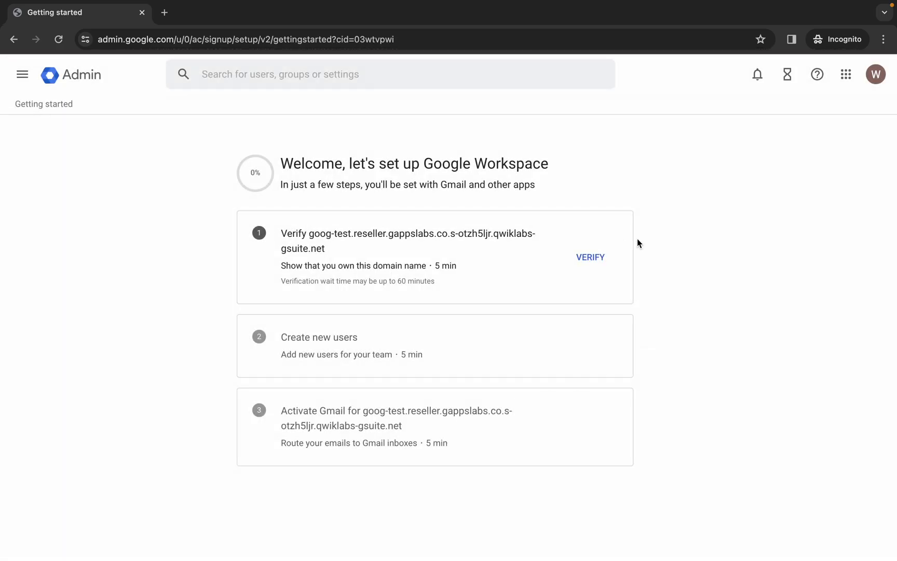
# Step: Verify the lab domain so setup reaches 33%, and open Manage your Google Account in a new tab
pyautogui.click(598, 256)
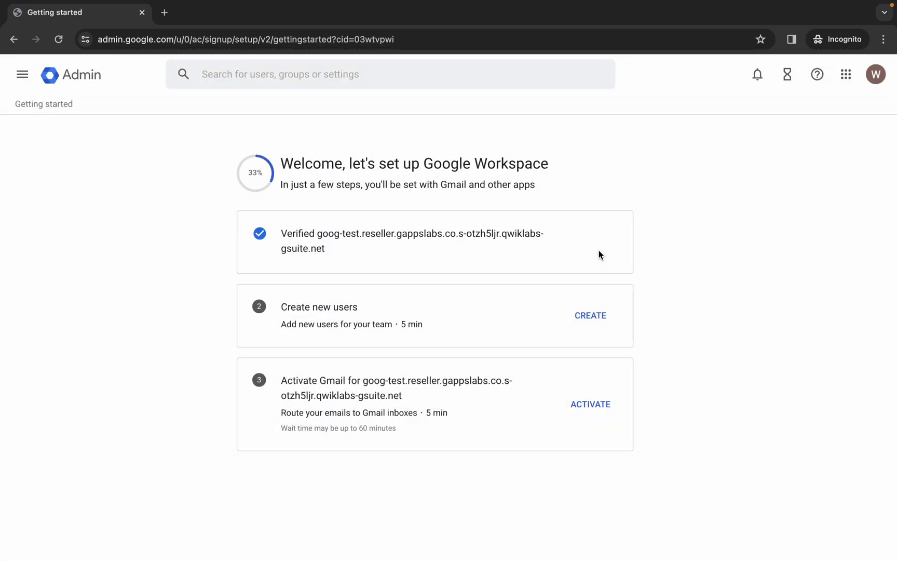
pyautogui.click(875, 77)
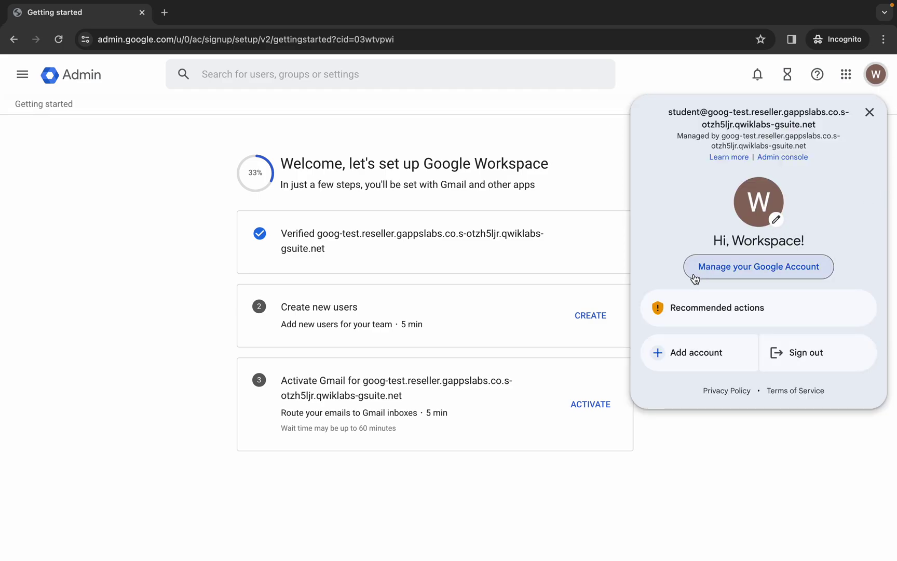
pyautogui.click(755, 268)
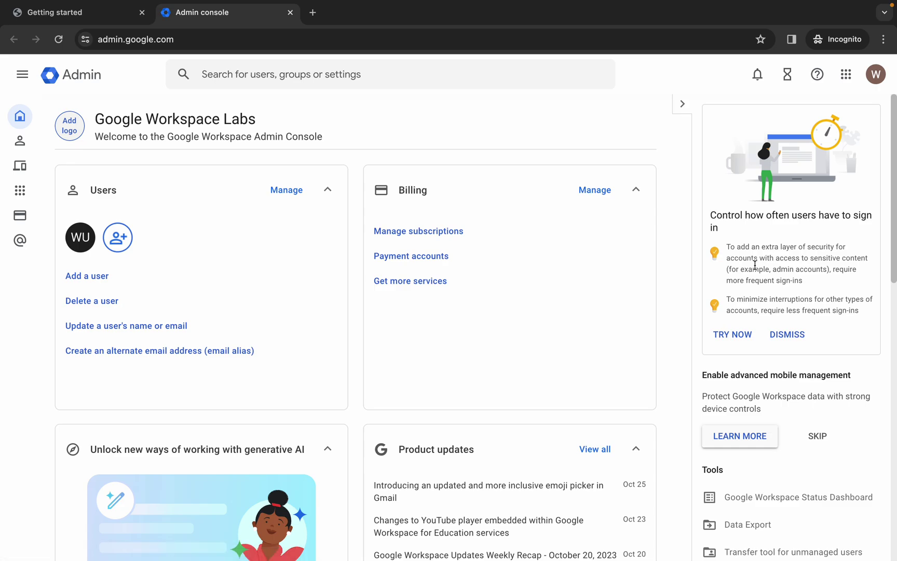
pyautogui.click(876, 74)
# Step: Open Google Account management in a new tab and close the two extra Admin console tabs
pyautogui.click(754, 266)
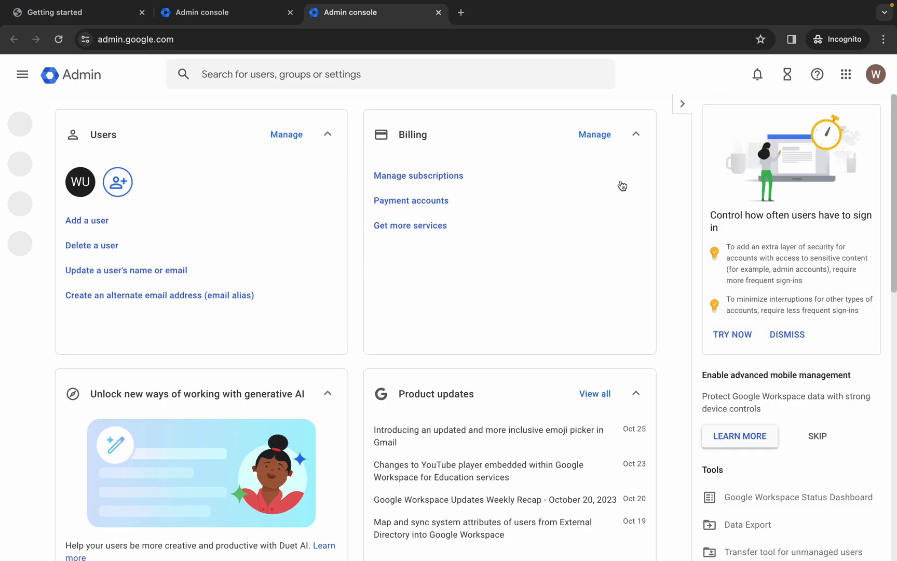
pyautogui.click(290, 12)
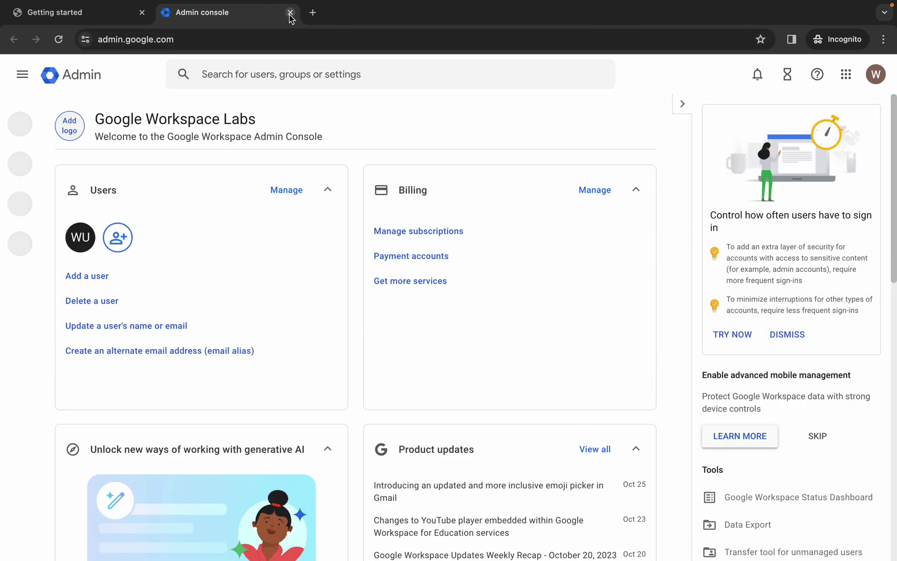
pyautogui.click(290, 15)
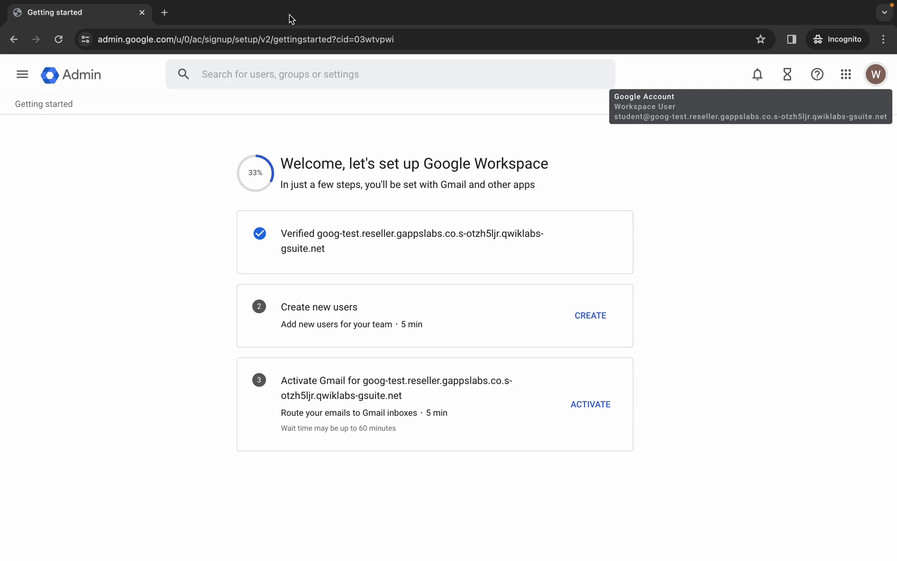
pyautogui.click(875, 74)
# Step: Open Manage your Google Account, go to Security, and open the Recovery email settings
pyautogui.click(745, 271)
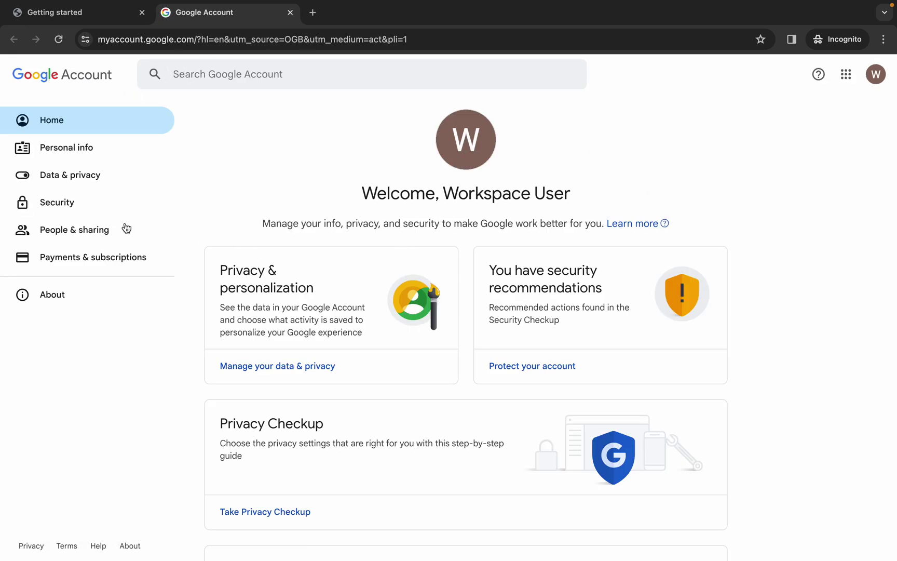
pyautogui.click(62, 206)
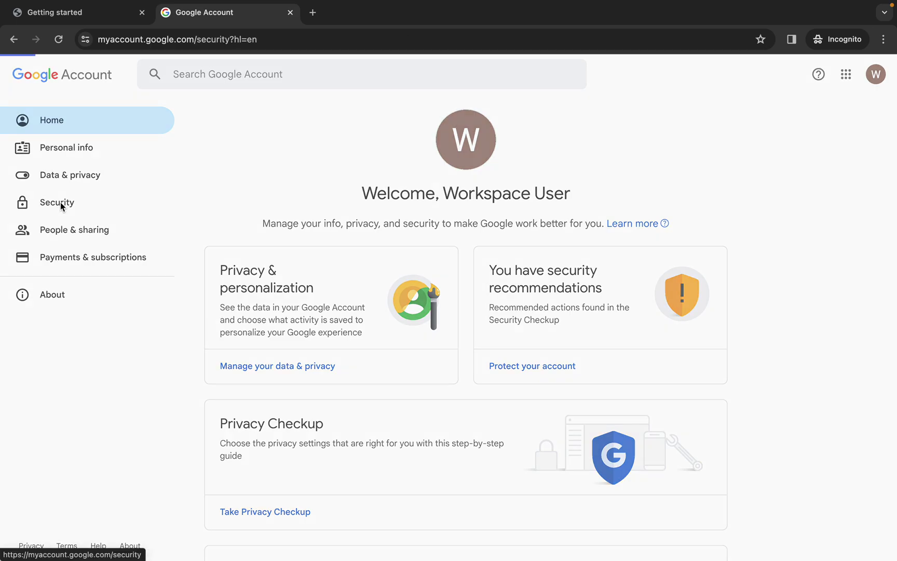
pyautogui.scroll(-8, 543, 307)
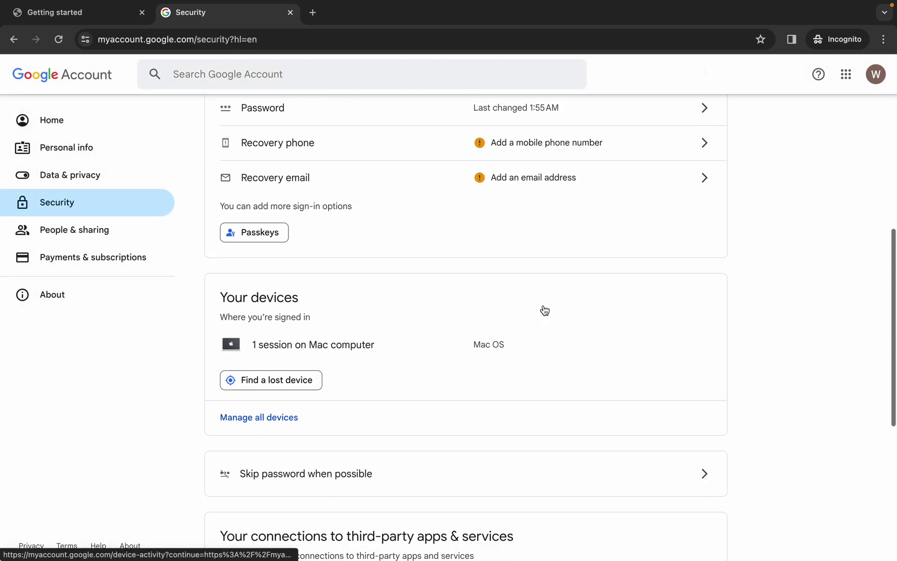
pyautogui.click(701, 181)
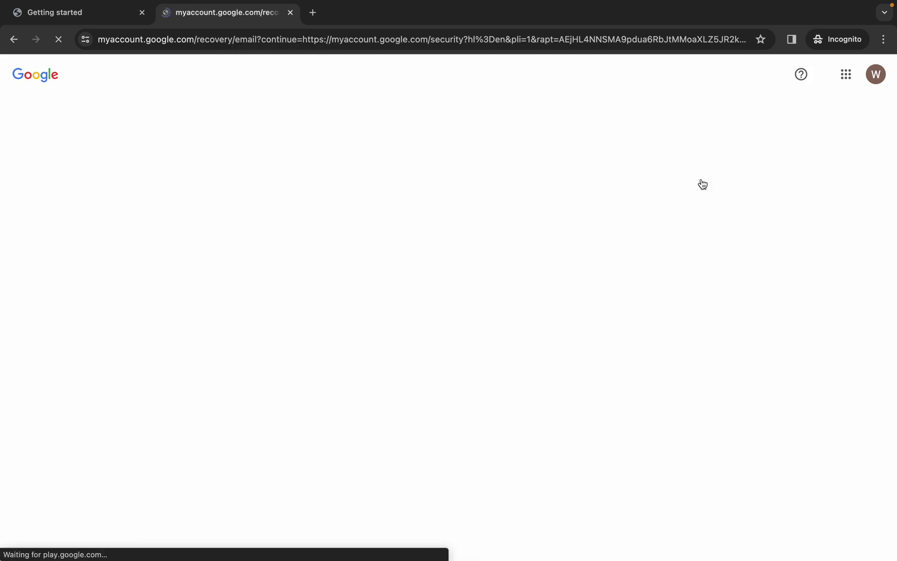
# Step: Copy the saved temporary email address from the rapidtables Notepad and return to the Recovery email field
pyautogui.hotkey('ctrl', 'Left')
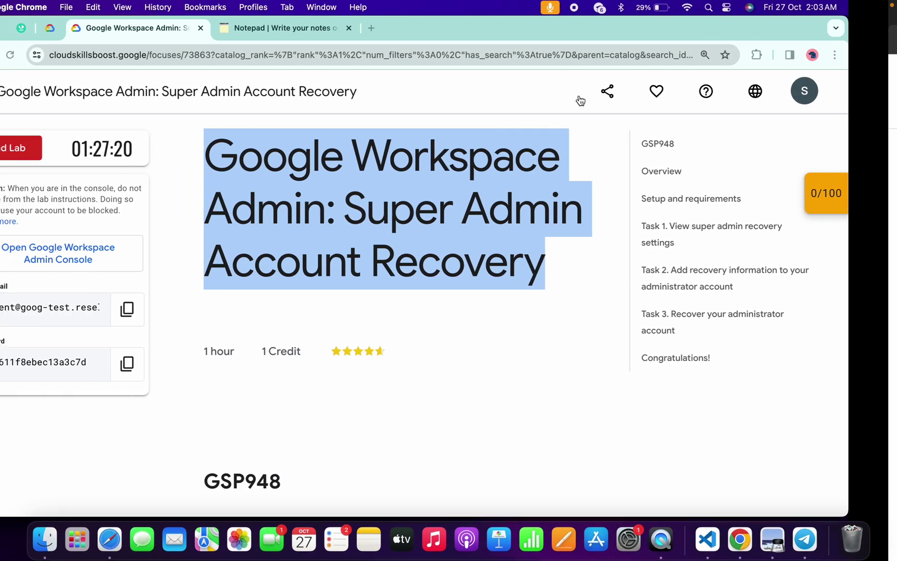
pyautogui.click(342, 30)
pyautogui.moveTo(208, 223); pyautogui.dragTo(24, 238)
pyautogui.doubleClick(118, 234)
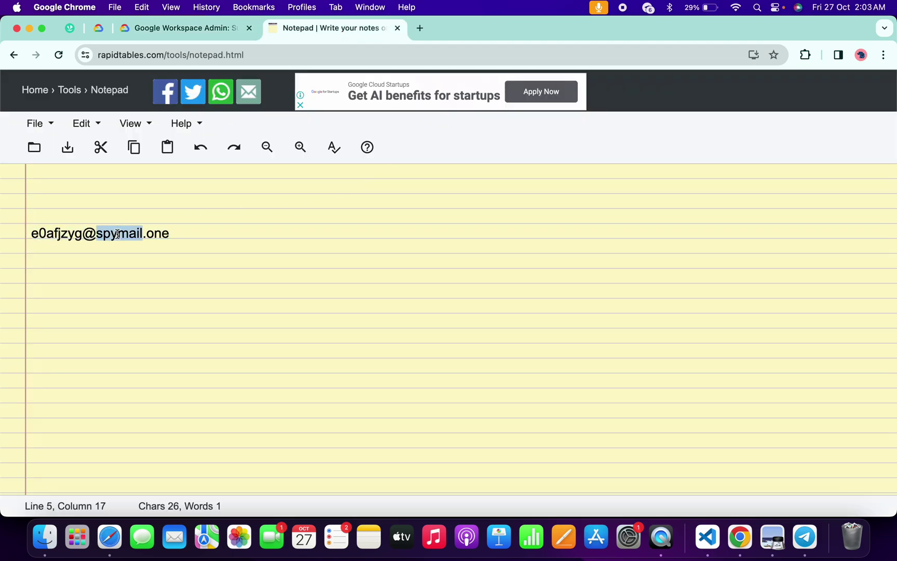
pyautogui.tripleClick(118, 234)
pyautogui.press('super+c')
pyautogui.hotkey('ctrl', 'Right')
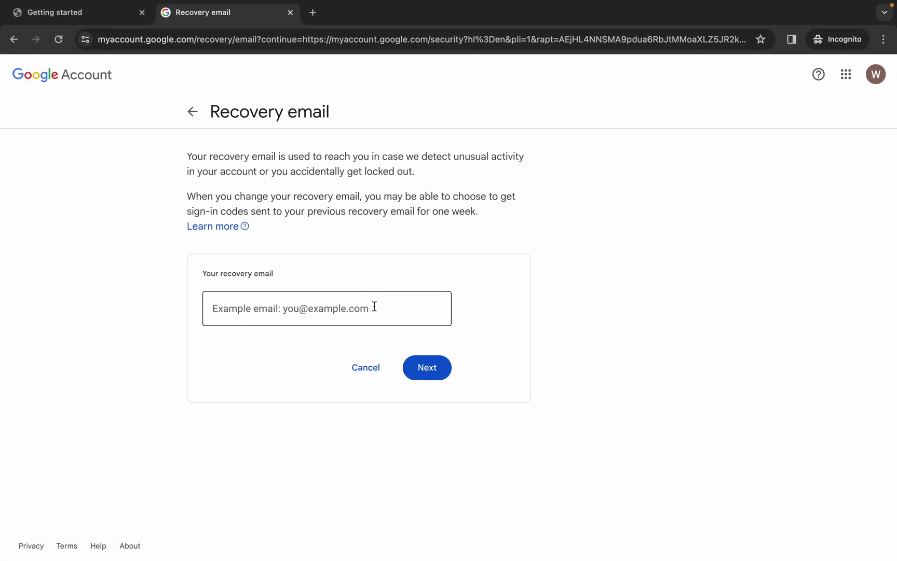
pyautogui.rightClick(374, 302)
# Step: Set the copied address as recovery email, verify it with the emailed 6-digit code, then start adding another account
pyautogui.click(415, 395)
pyautogui.click(427, 372)
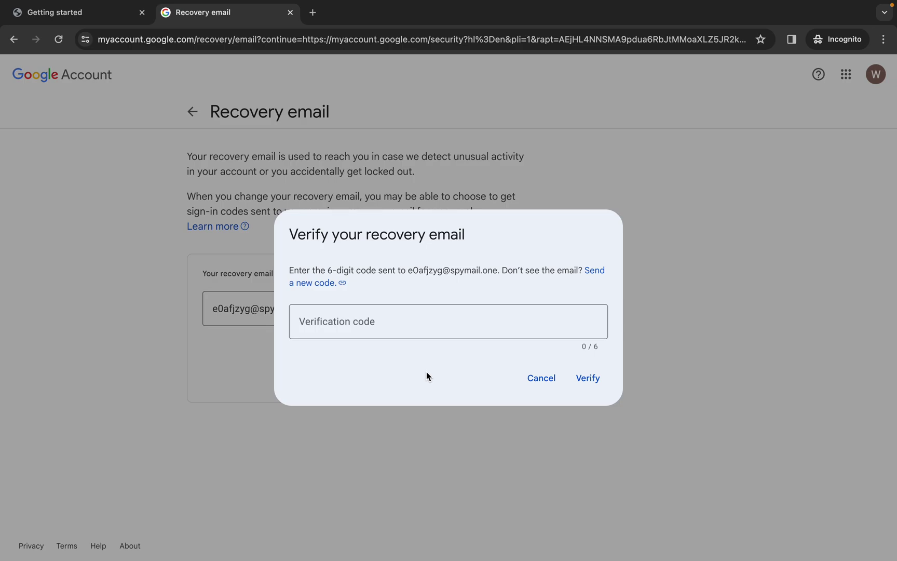
pyautogui.click(440, 321)
pyautogui.write('77')
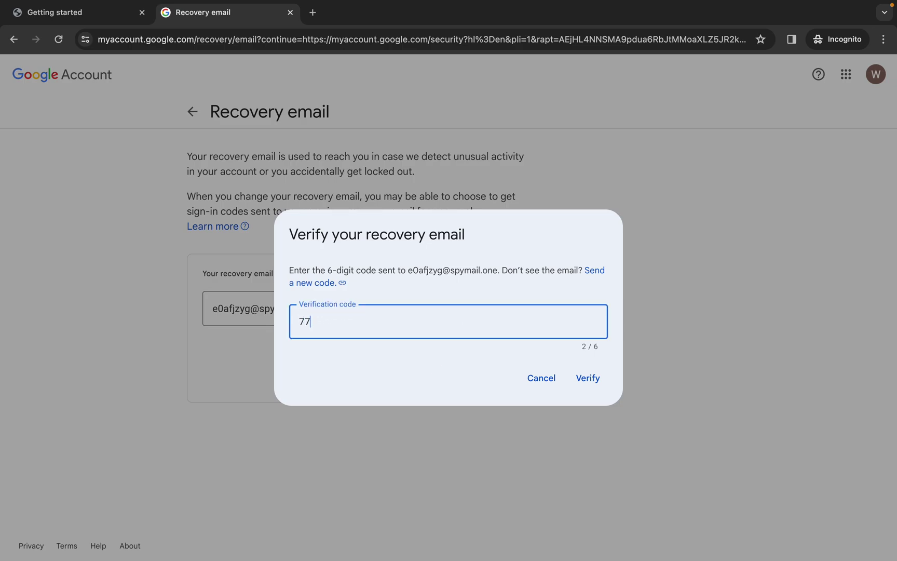
pyautogui.write('0936')
pyautogui.press('Return')
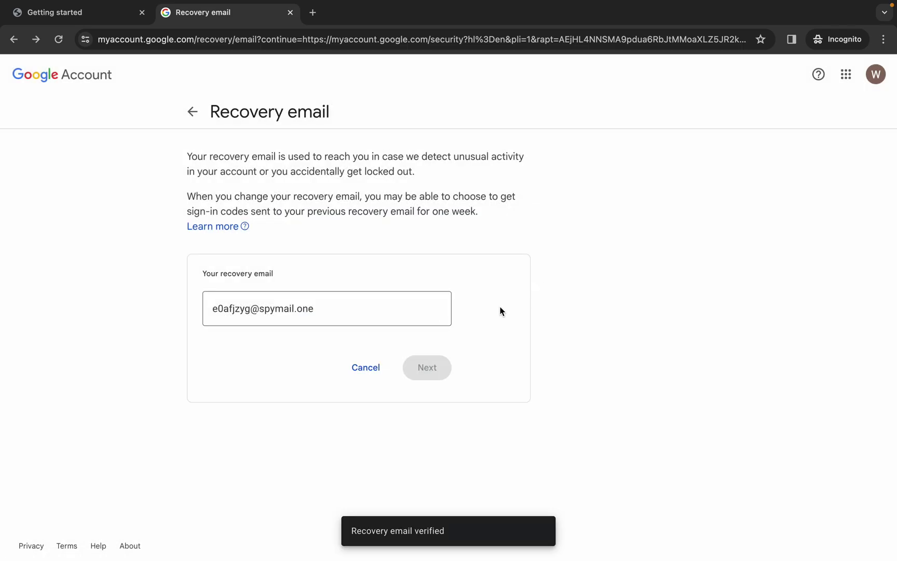
pyautogui.click(877, 76)
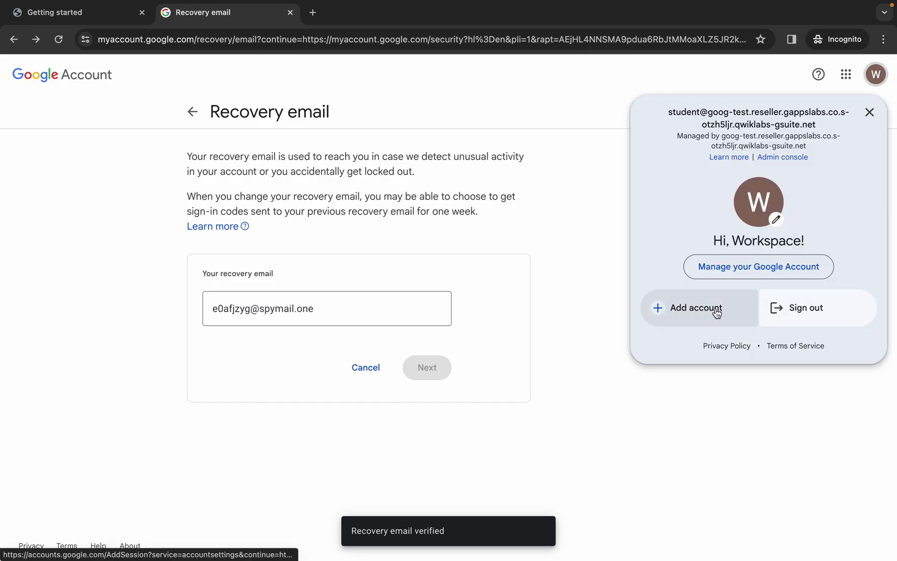
pyautogui.click(716, 310)
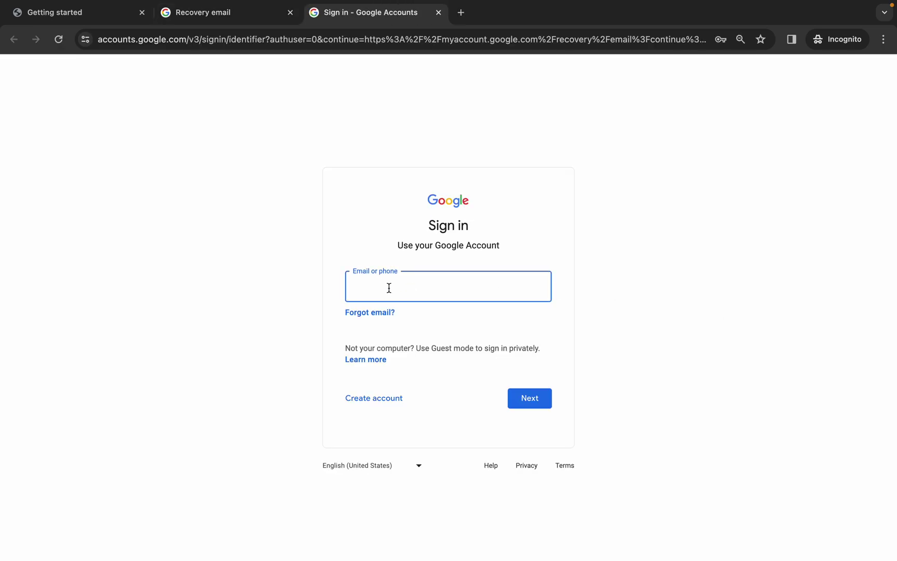
# Step: Copy the lab's user email from the instructions and enter it on the Google sign-in page
pyautogui.hotkey('ctrl', 'Left')
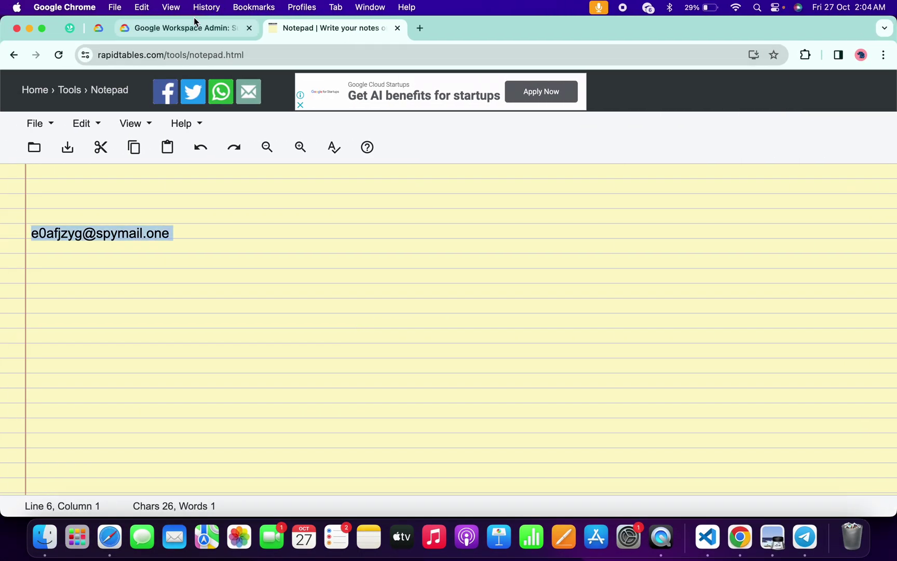
pyautogui.click(194, 25)
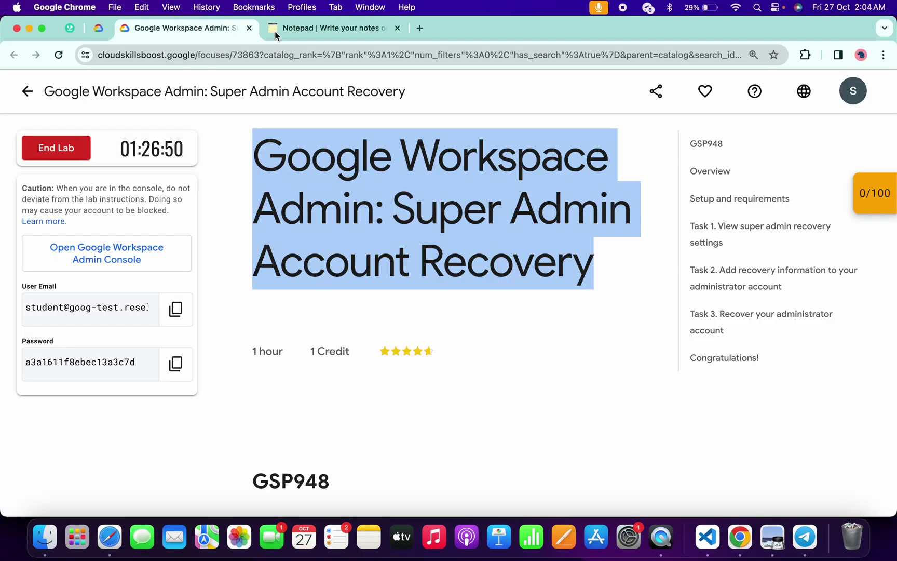
pyautogui.click(178, 325)
pyautogui.hotkey('ctrl', 'Right')
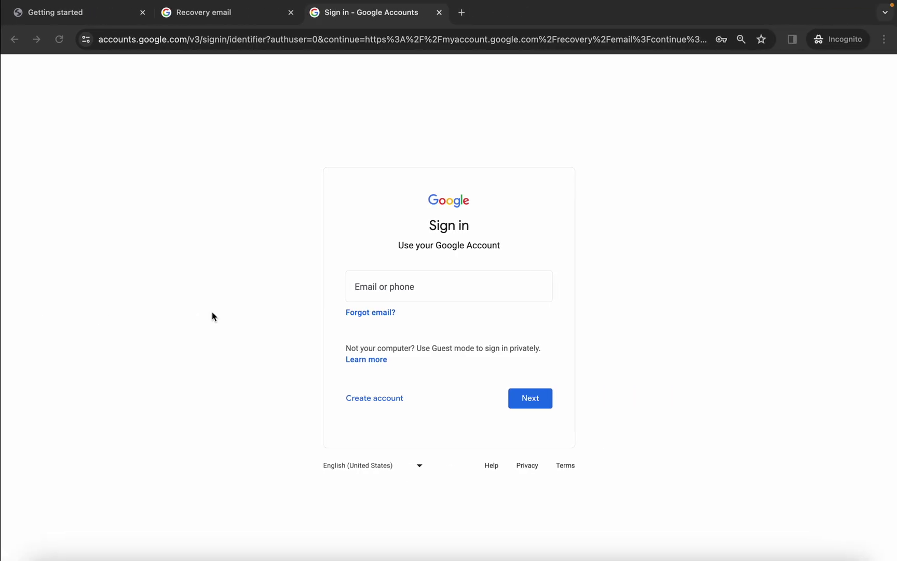
pyautogui.hotkey('ctrl', 'v')
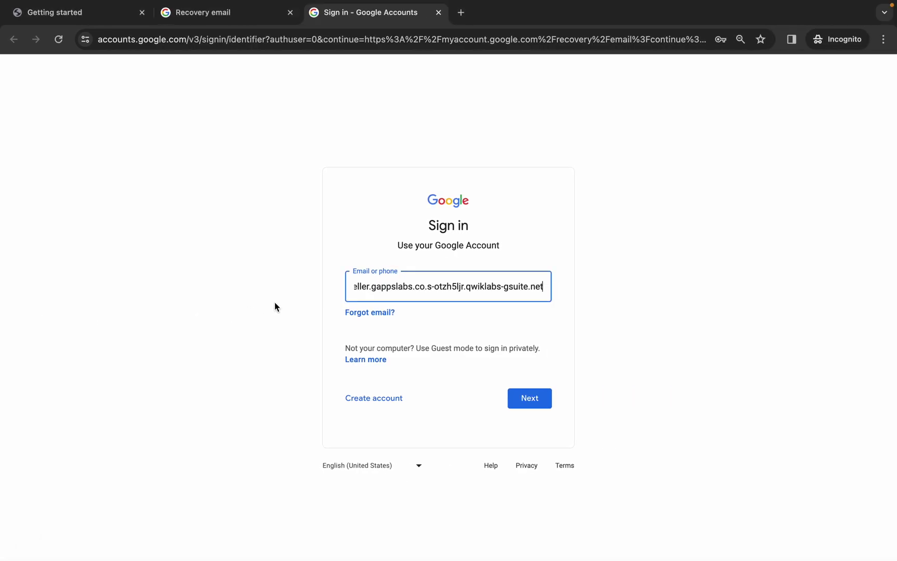
pyautogui.click(534, 398)
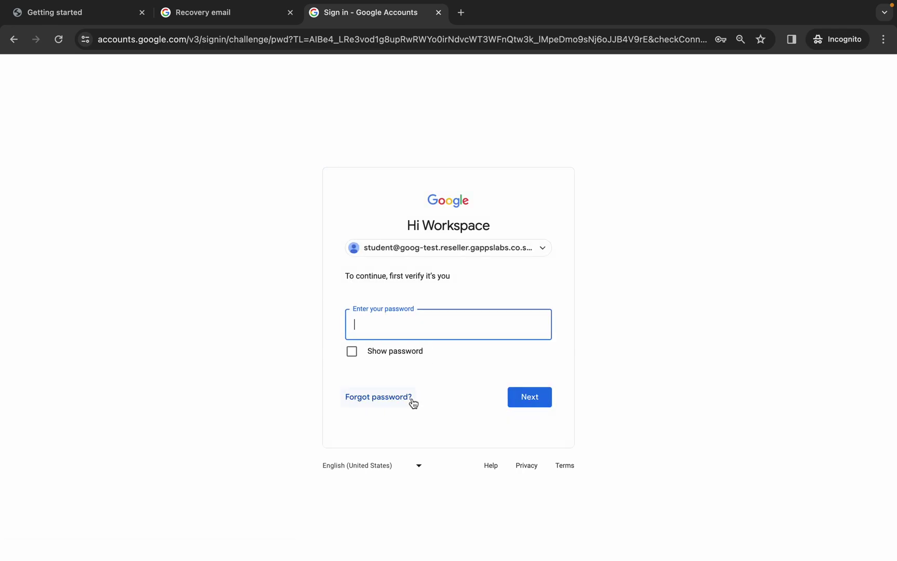
# Step: Recover the account via Forgot password with the emailed verification code and choose to update the password
pyautogui.click(386, 399)
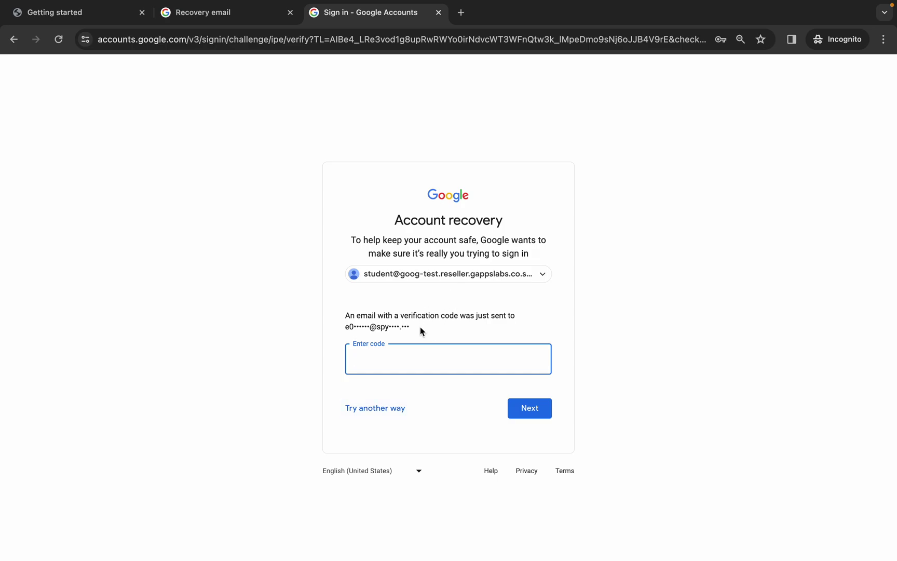
pyautogui.write('77')
pyautogui.write('297')
pyautogui.write('43')
pyautogui.press('Return')
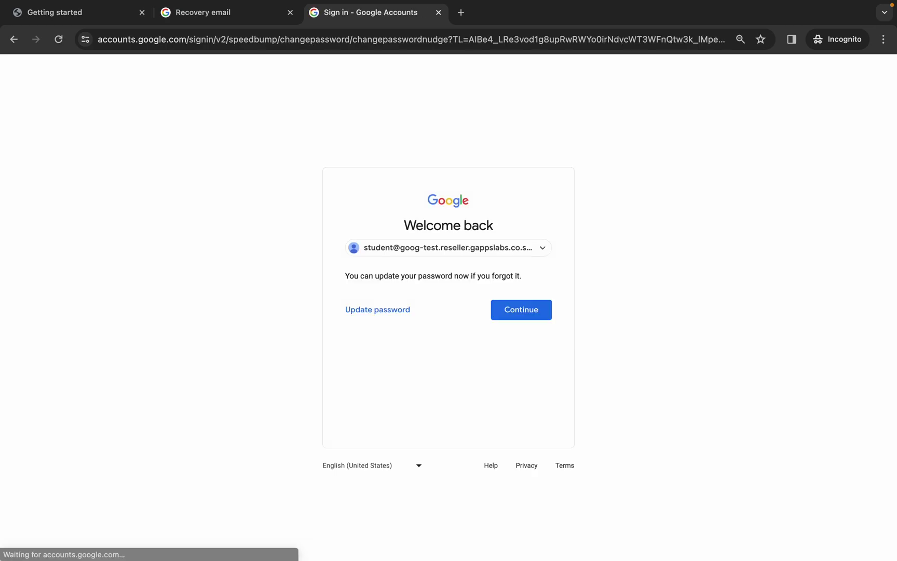
pyautogui.click(366, 319)
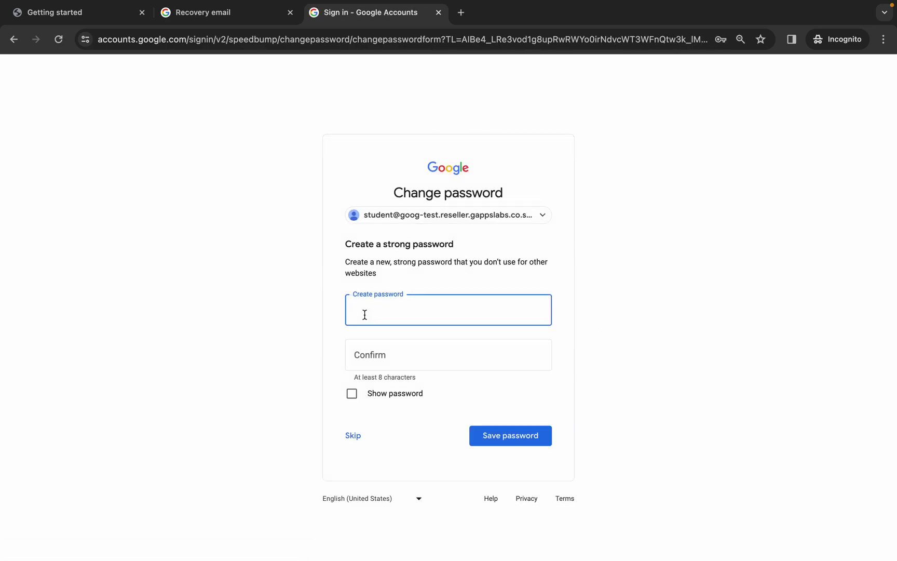
pyautogui.press('super+grave')
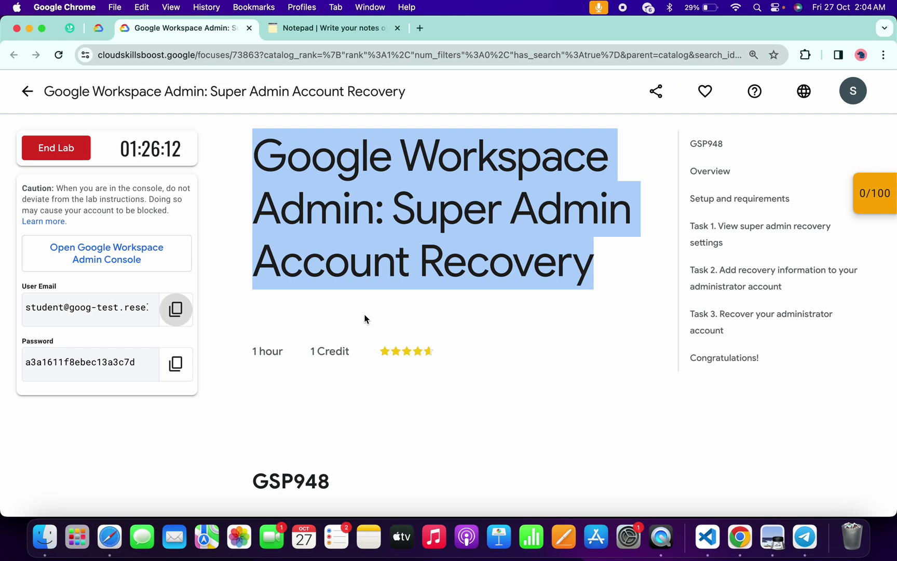
# Step: Find the example new password in Task 3 step 6 of the lab instructions and copy it
pyautogui.click(762, 288)
pyautogui.scroll(-10, 451, 375)
pyautogui.scroll(-12, 451, 375)
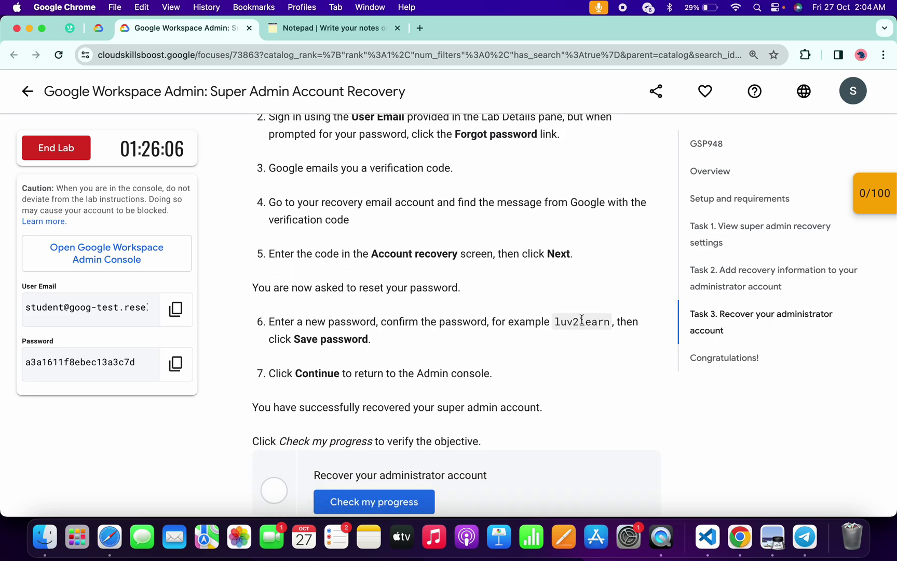
pyautogui.doubleClick(581, 320)
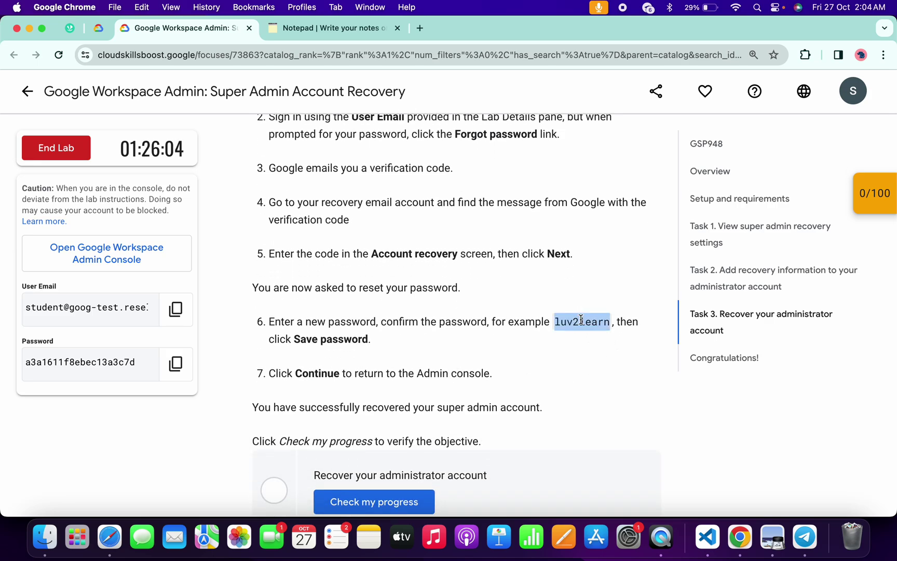
pyautogui.hotkey('ctrl', 'Right')
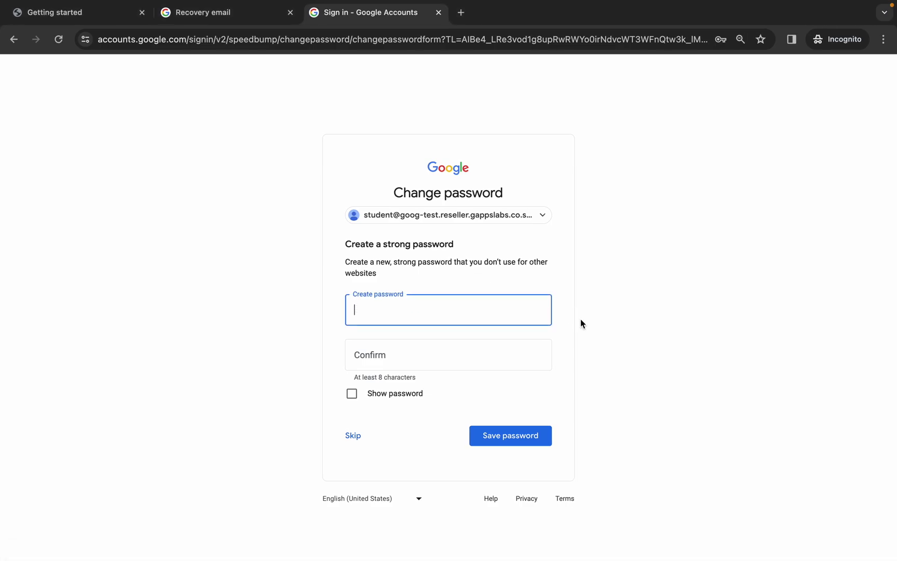
# Step: Paste the example password into both Create and Confirm password fields and save it
pyautogui.press('super+v')
pyautogui.press('Tab')
pyautogui.press('super+v')
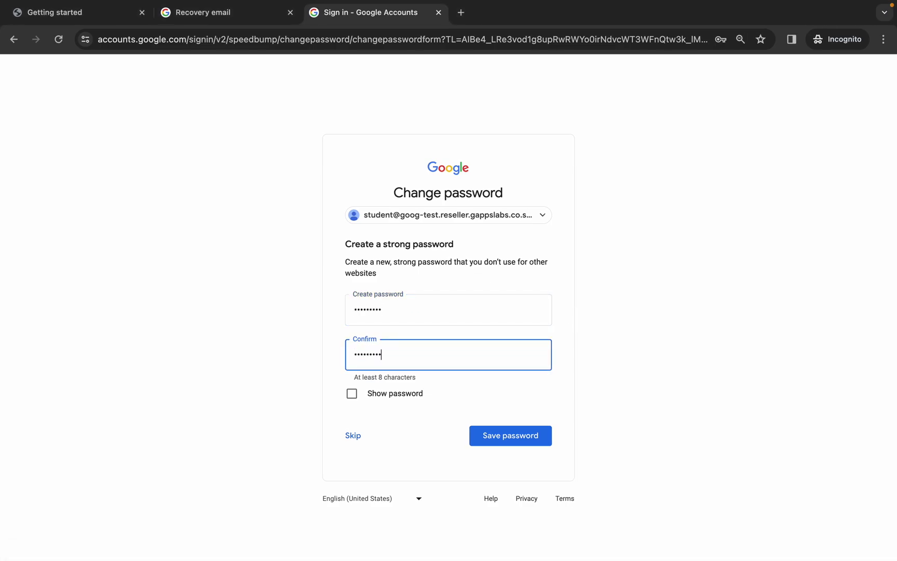
pyautogui.click(529, 437)
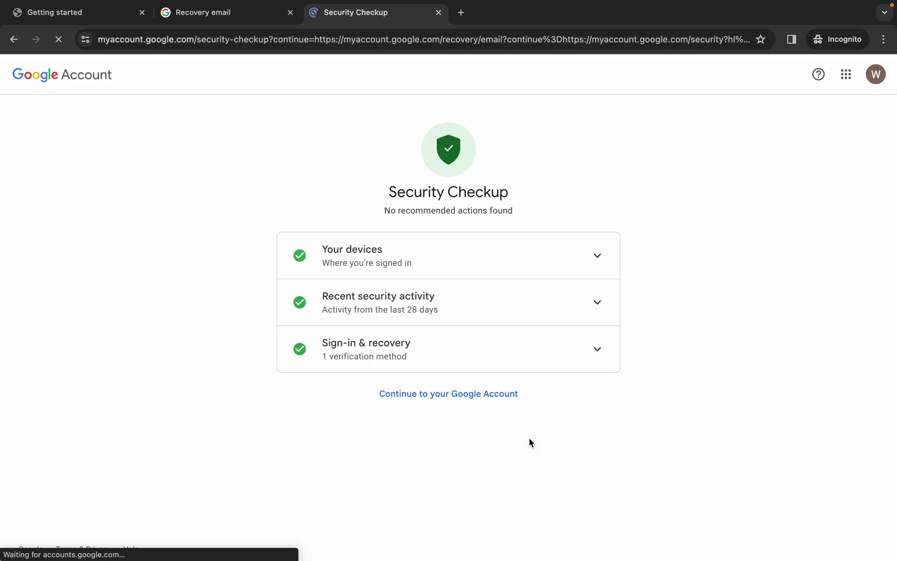
pyautogui.hotkey('ctrl', 'Left')
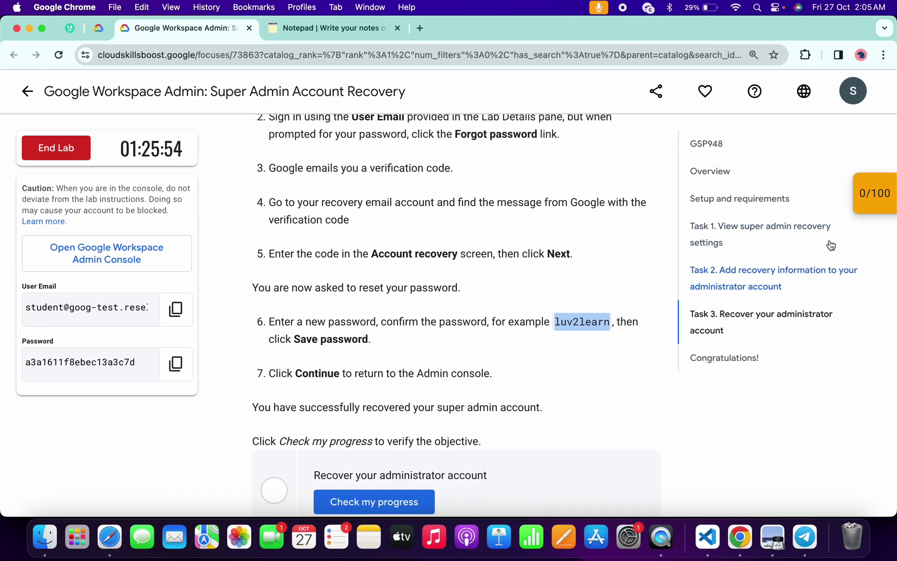
# Step: Run Check my progress for the recovery-information, account-recovery and Task 3 checkpoints to score 100/100
pyautogui.moveTo(867, 200)
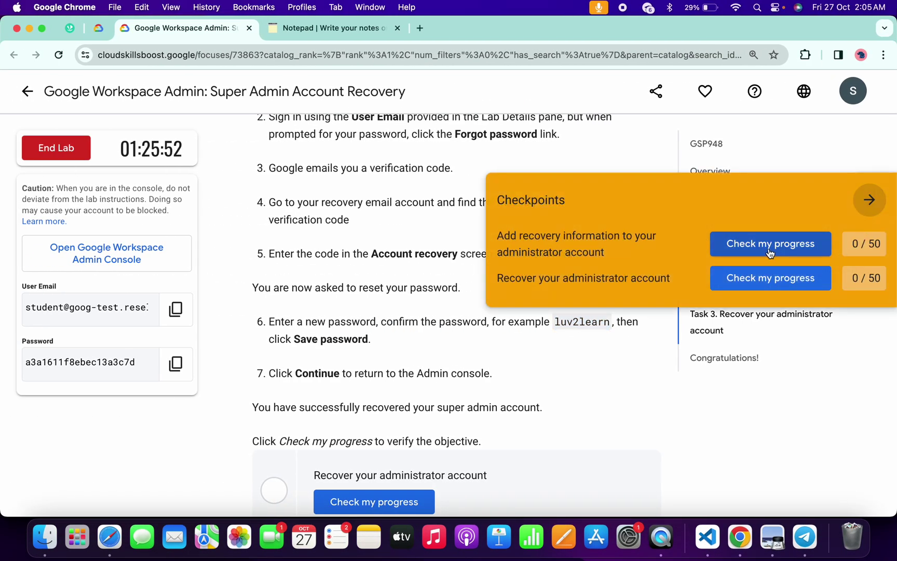
pyautogui.click(774, 243)
pyautogui.click(799, 272)
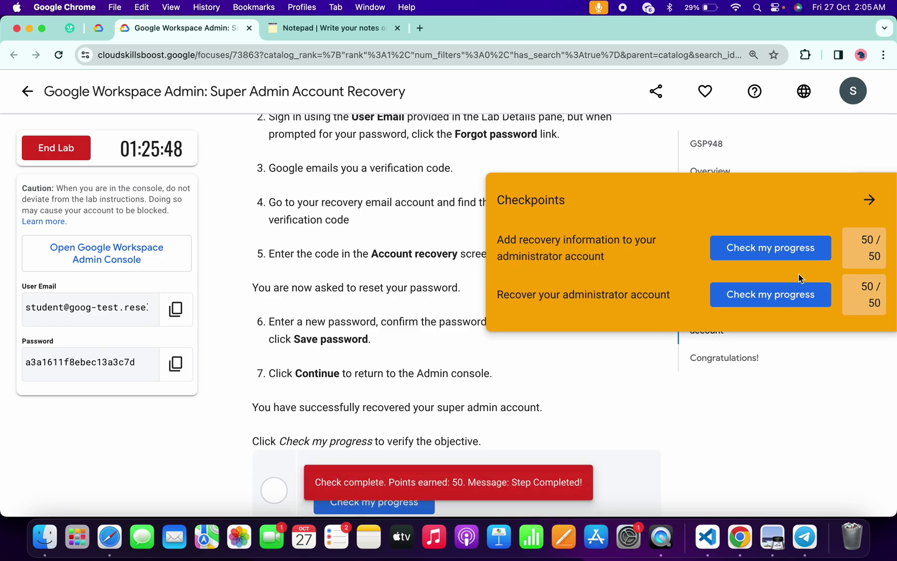
pyautogui.click(878, 202)
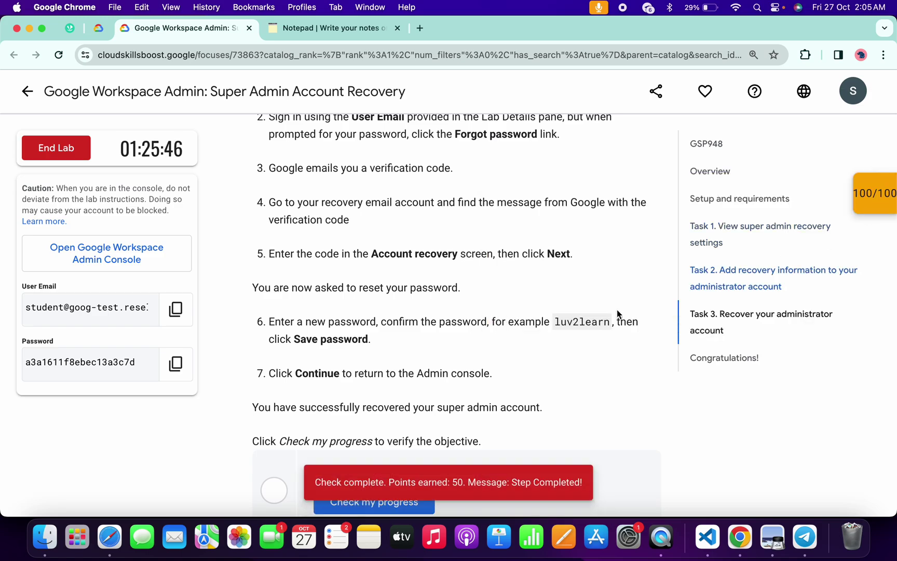
pyautogui.scroll(-4, 616, 309)
pyautogui.click(409, 416)
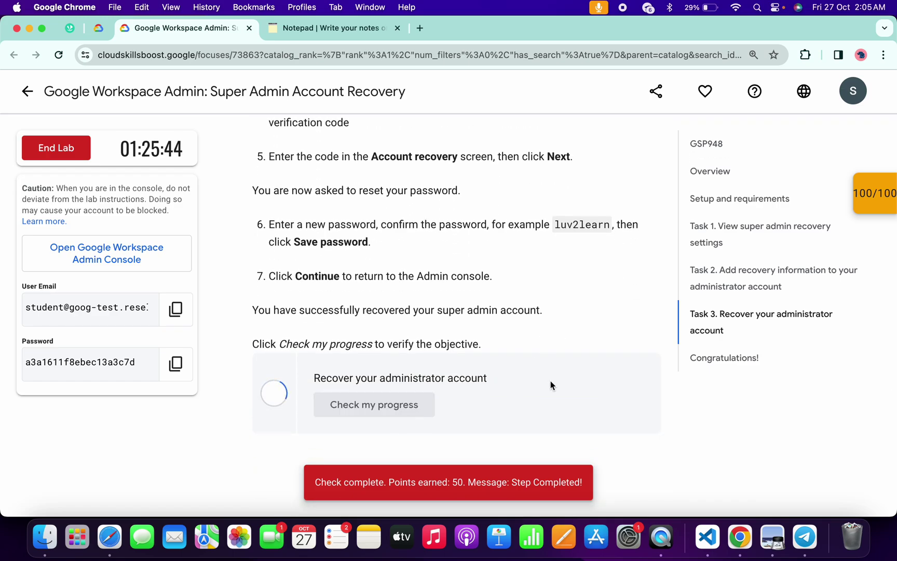